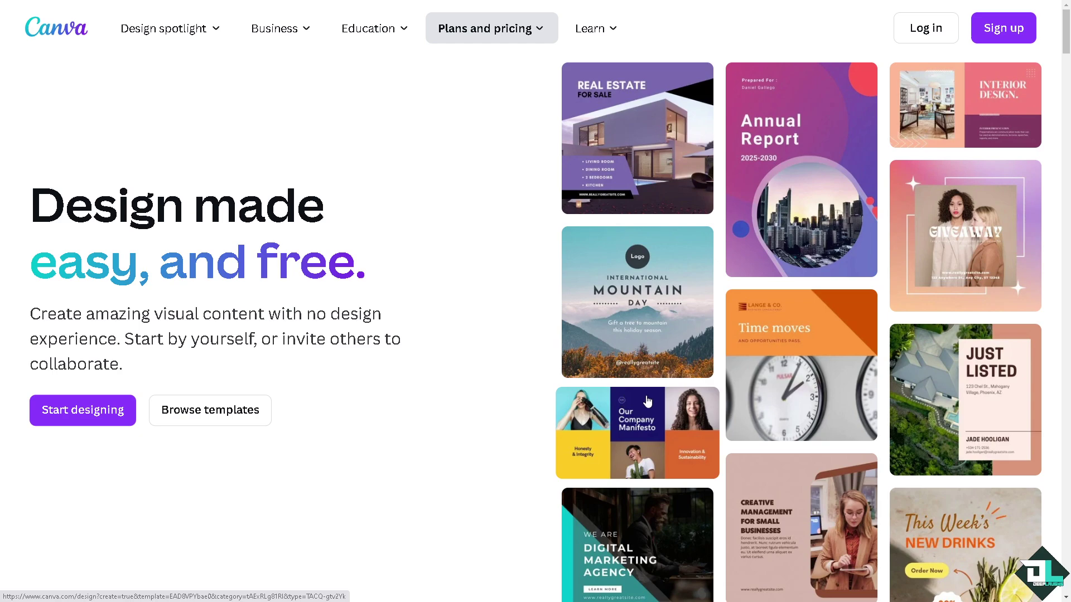
Choose to sign in to Canva another way from the Sign up options.
{"action": "left_click", "coordinate": [1003, 28]}
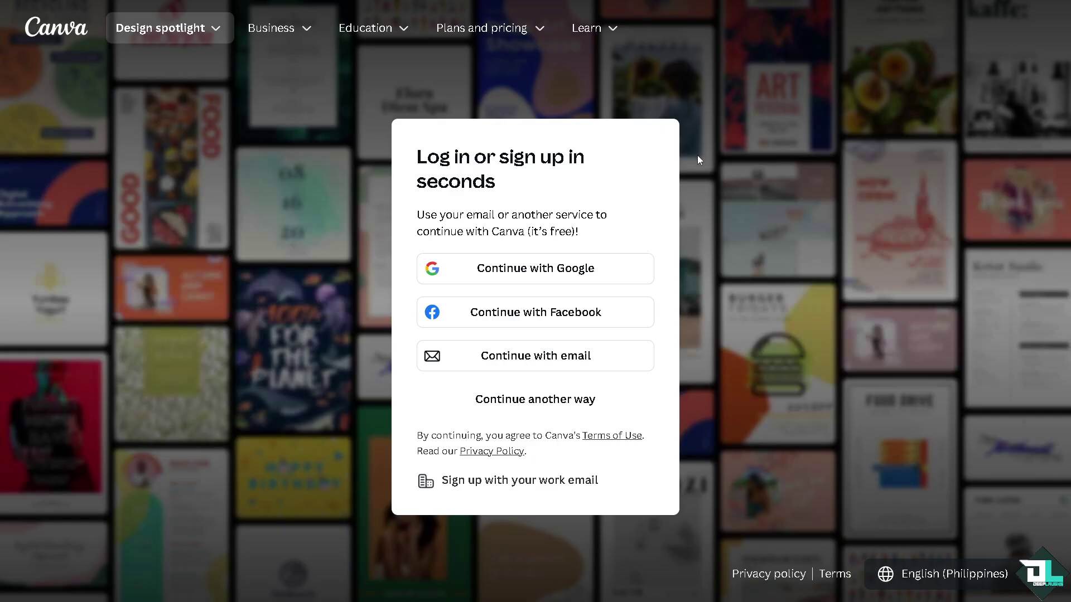
{"action": "left_click", "coordinate": [485, 403]}
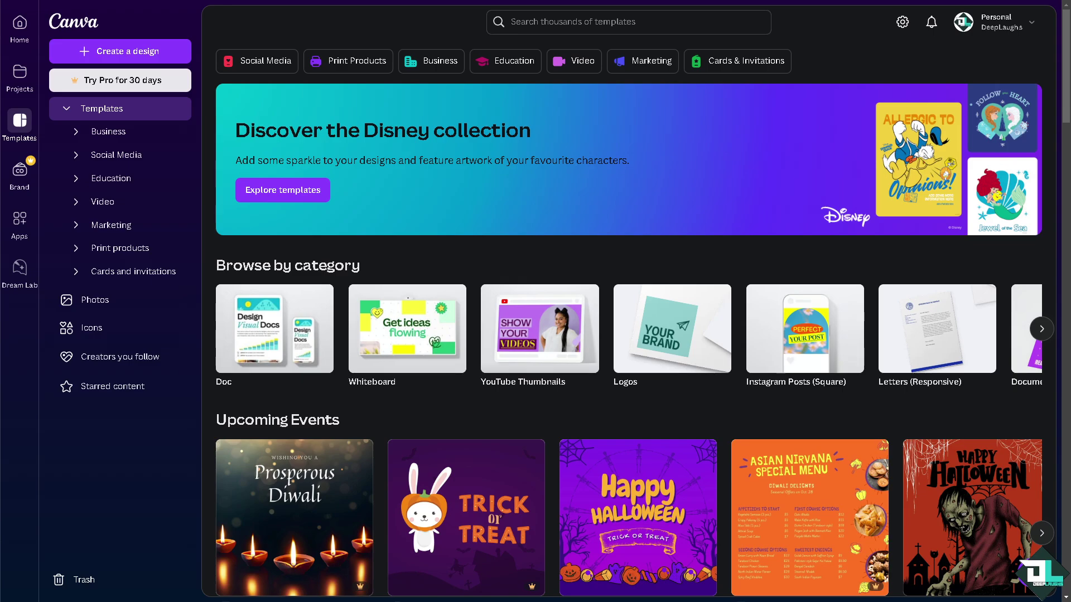
Collapse and re-expand the Templates subcategories in the sidebar.
{"action": "left_click", "coordinate": [67, 108]}
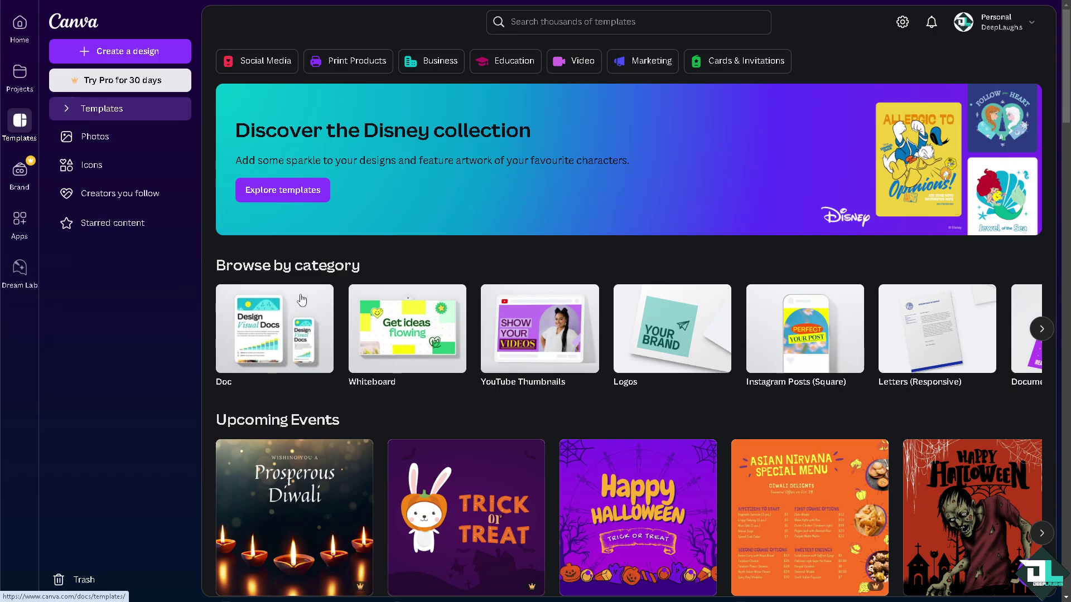
{"action": "left_click", "coordinate": [66, 111]}
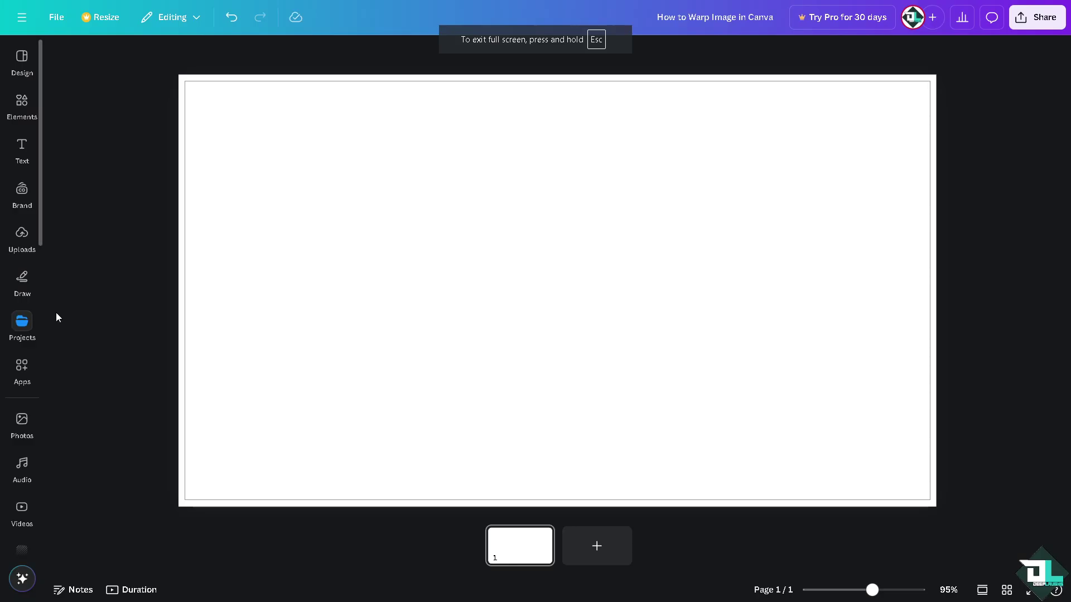
Add the 'How to Warp Image' upload to the page and enlarge it to about 1,271 × 715.
{"action": "left_click", "coordinate": [25, 240]}
{"action": "left_click", "coordinate": [110, 200]}
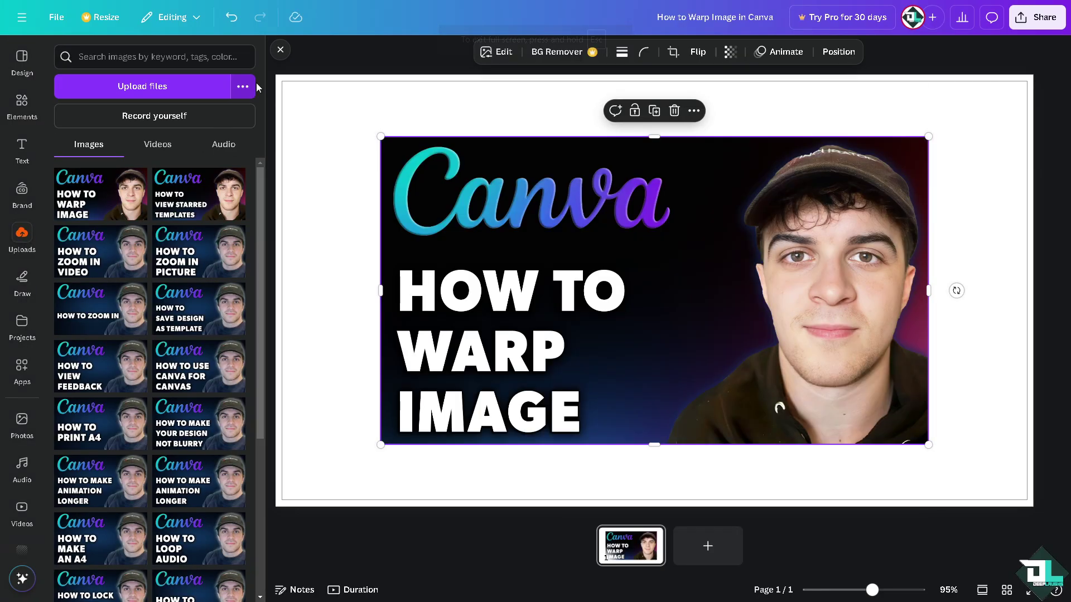
{"action": "left_click", "coordinate": [281, 50]}
{"action": "left_click_drag", "start_coordinate": [283, 136], "coordinate": [185, 82]}
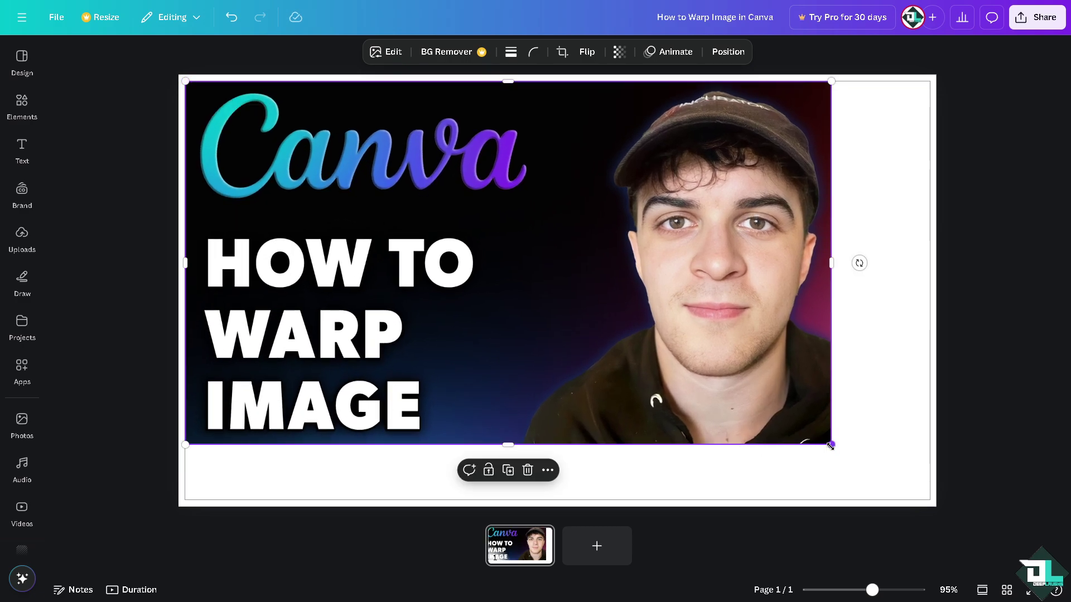
{"action": "left_click_drag", "start_coordinate": [830, 445], "coordinate": [928, 489]}
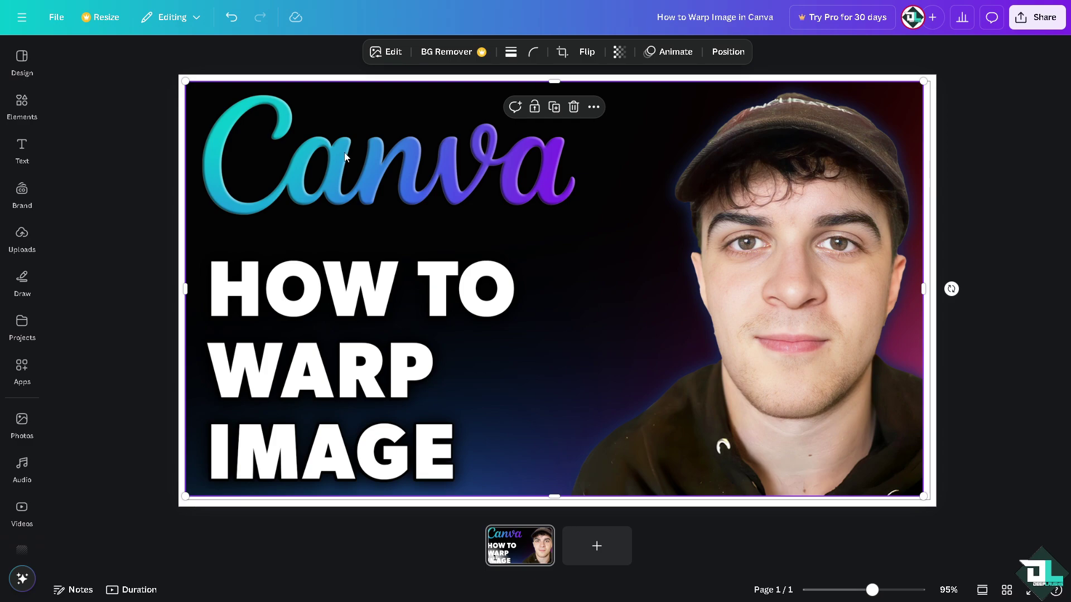
{"action": "left_click", "coordinate": [394, 51]}
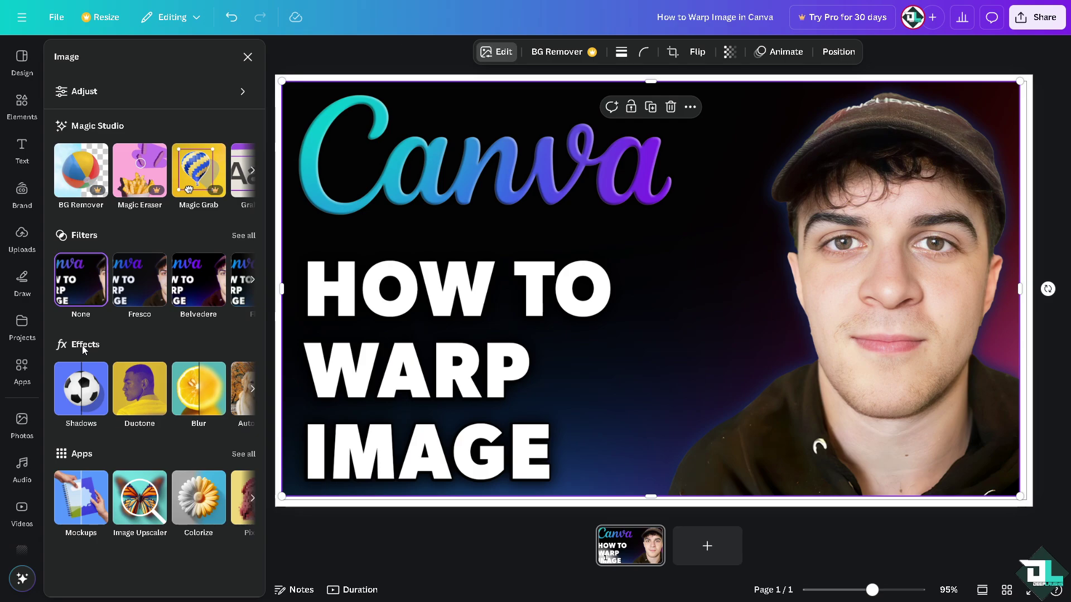
{"action": "left_click", "coordinate": [253, 393]}
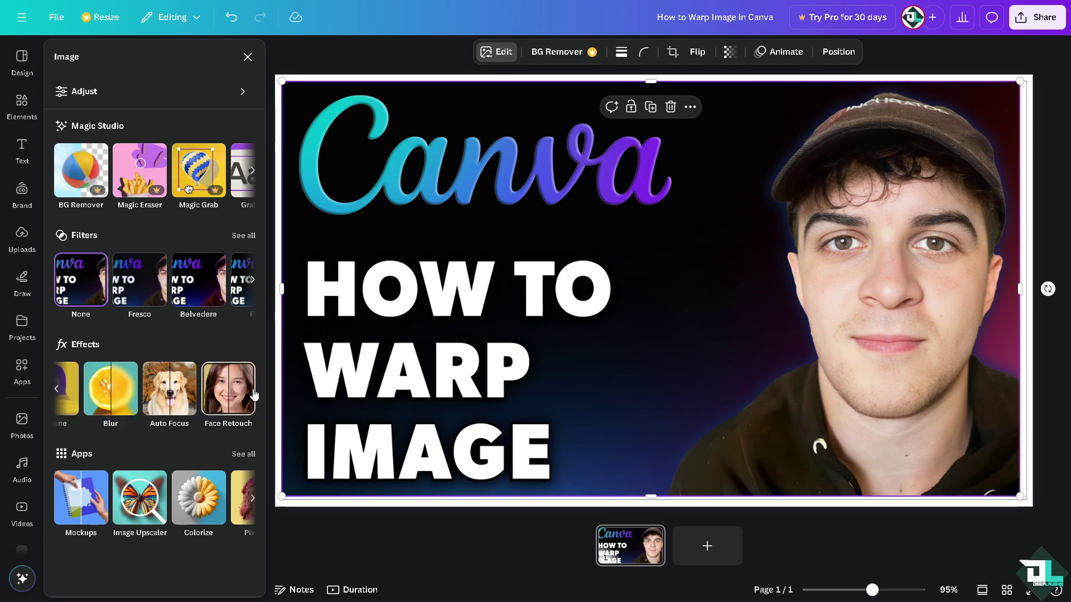
{"action": "left_click", "coordinate": [58, 390]}
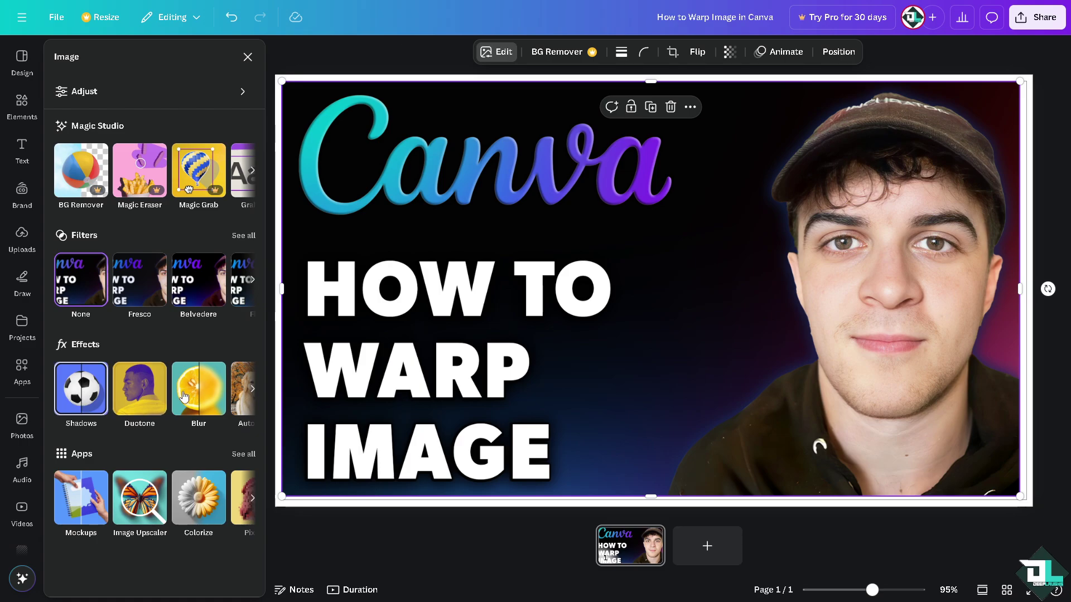
{"action": "left_click", "coordinate": [253, 388]}
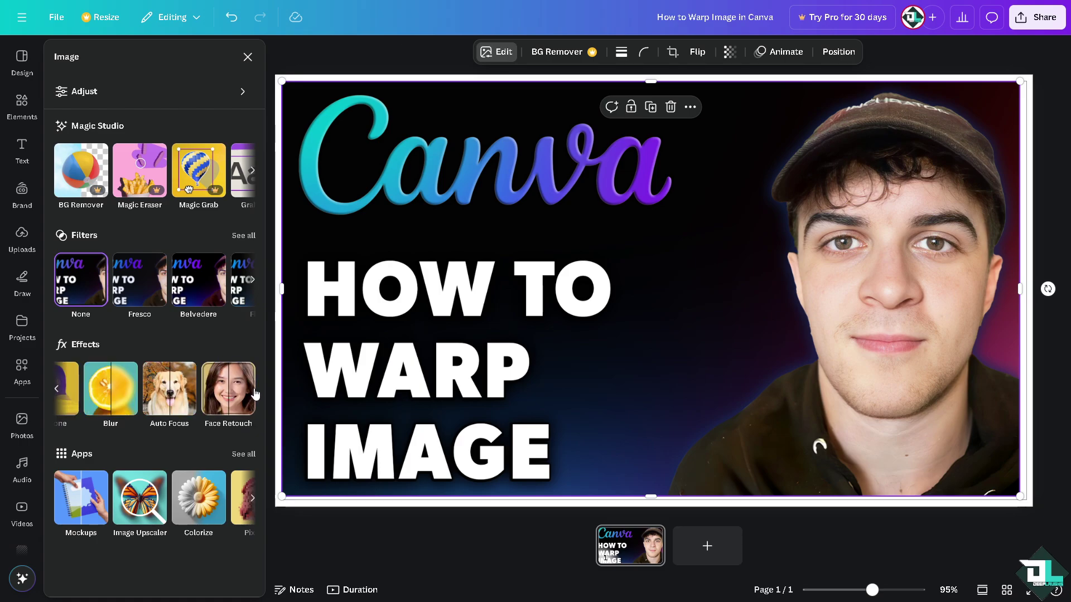
{"action": "left_click", "coordinate": [55, 393]}
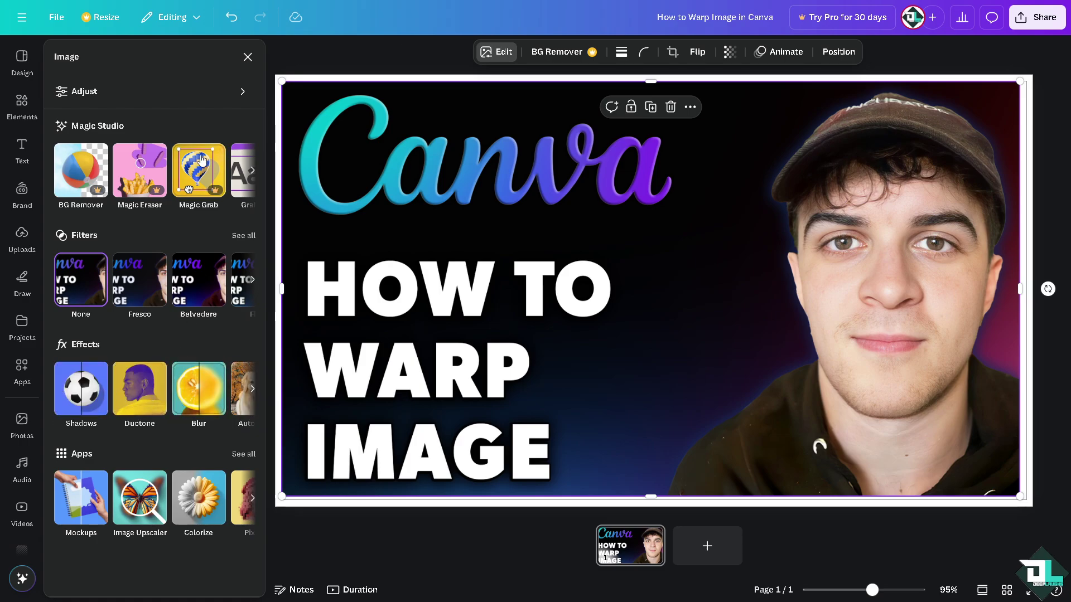
{"action": "left_click", "coordinate": [248, 57]}
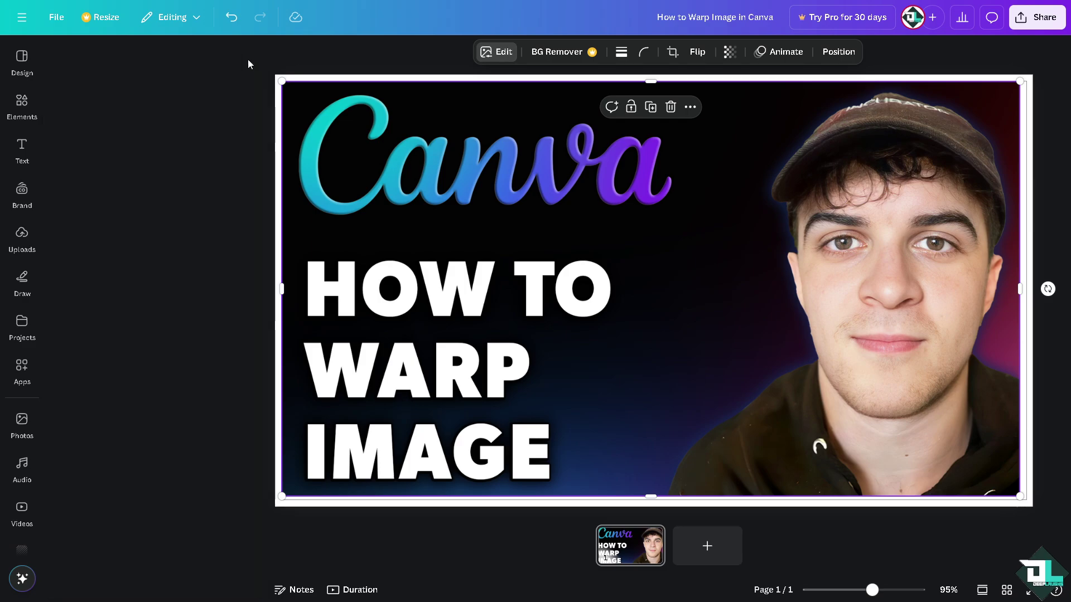
Search the Apps panel for 'Liquify' and open the Liquify app.
{"action": "left_click", "coordinate": [21, 421]}
{"action": "left_click", "coordinate": [21, 371]}
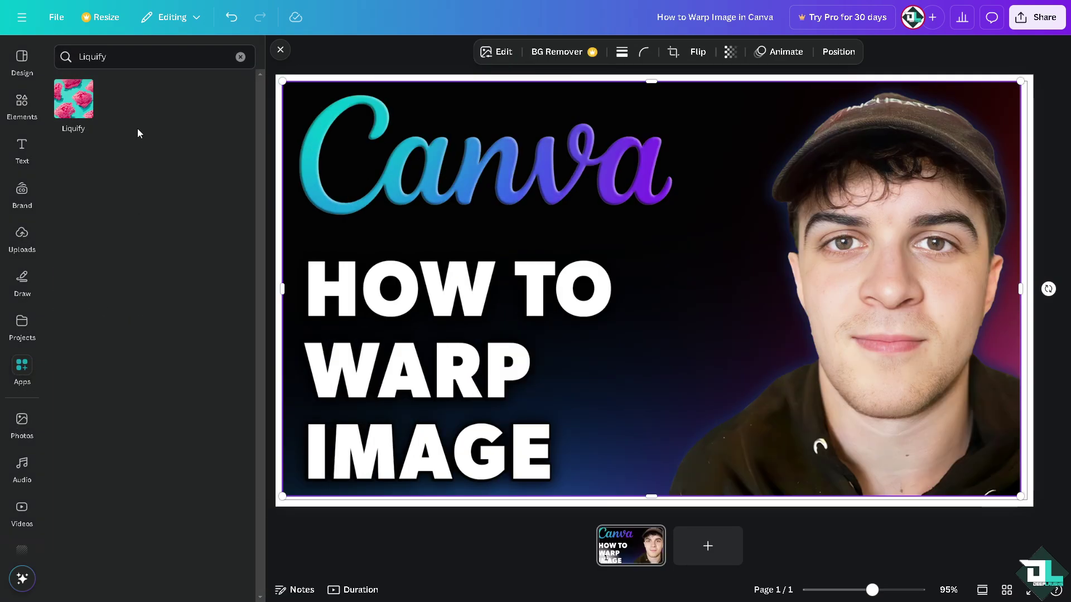
{"action": "double_click", "coordinate": [124, 61]}
{"action": "key", "text": "BackSpace"}
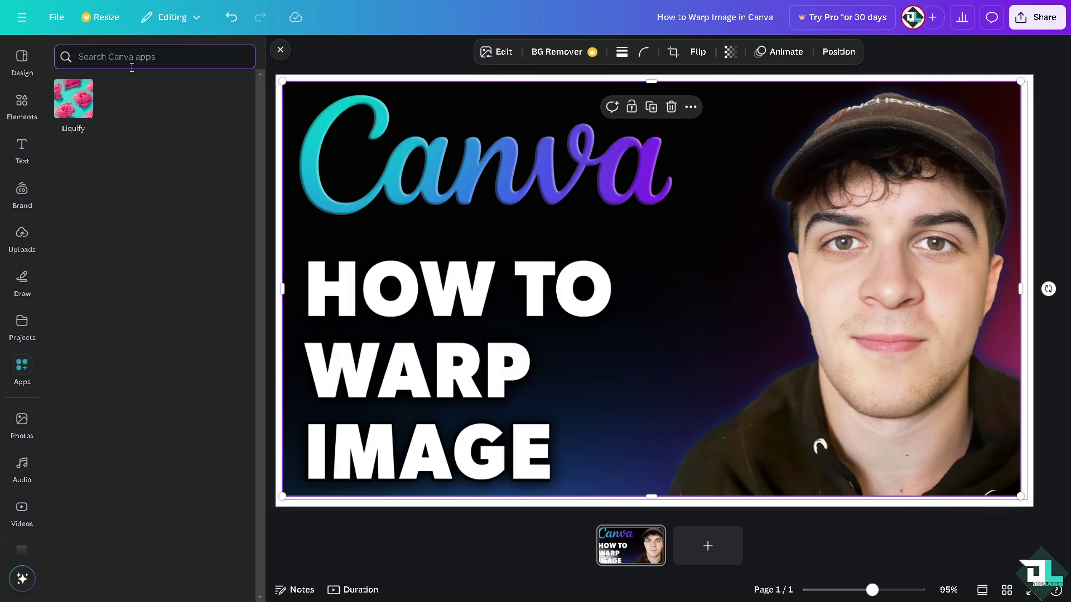
{"action": "type", "text": "Liqu"}
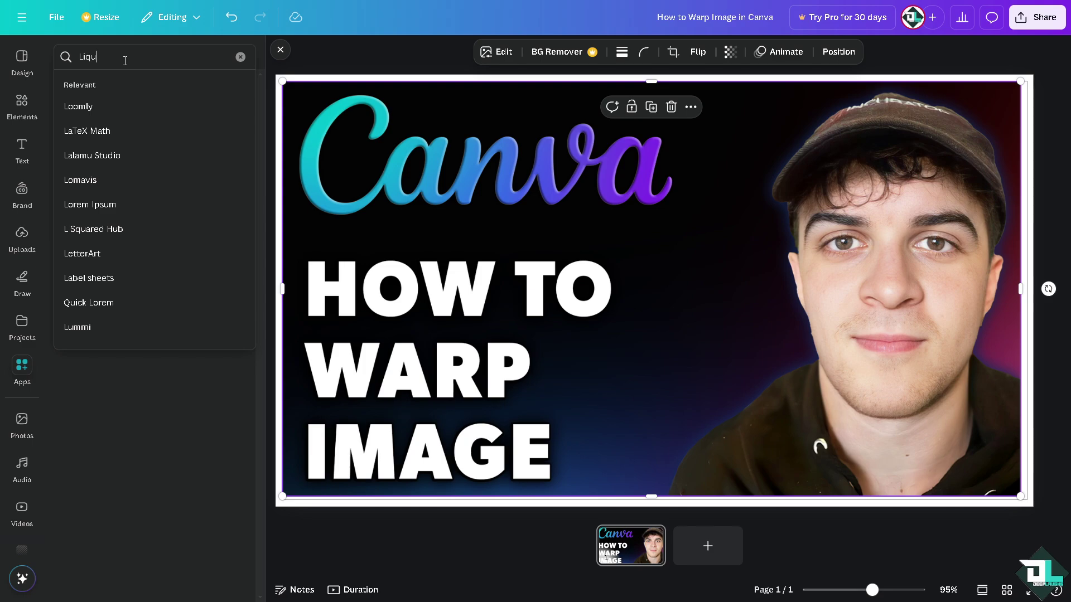
{"action": "type", "text": "ify"}
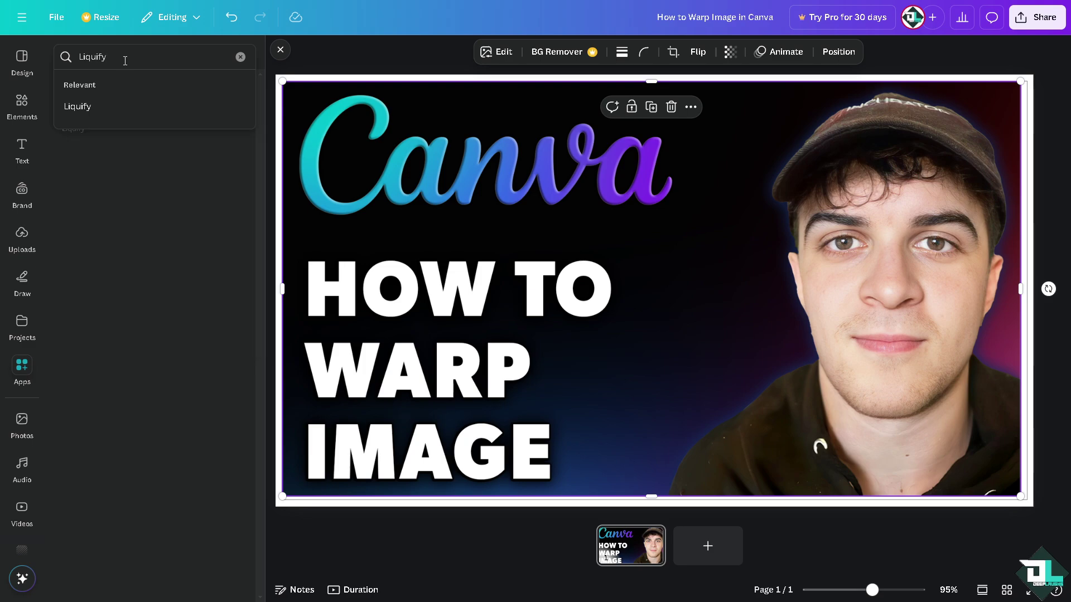
{"action": "key", "text": "Return"}
{"action": "left_click", "coordinate": [75, 100]}
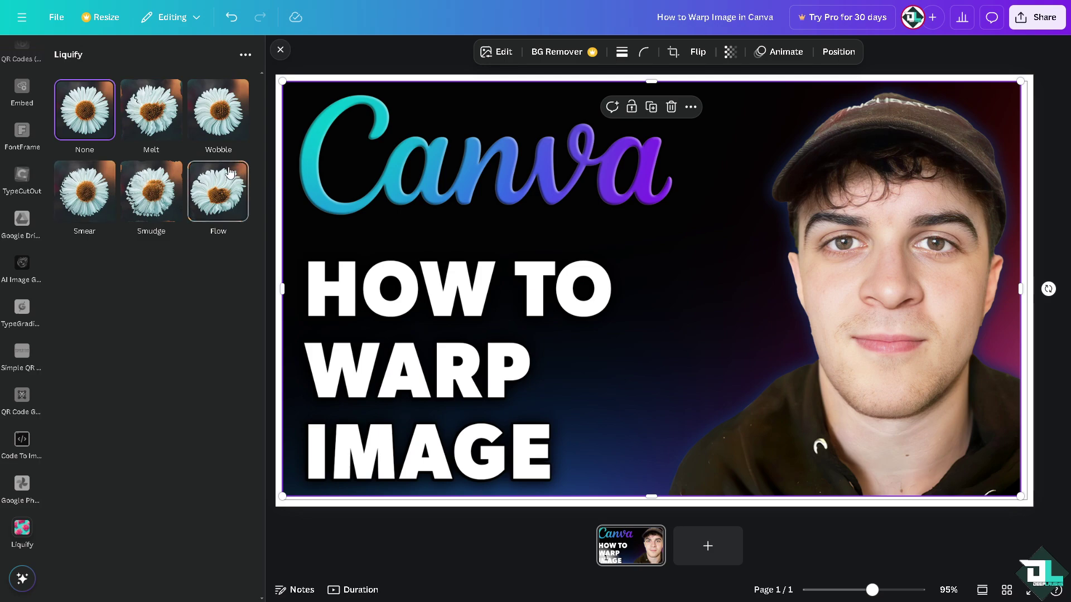
Apply Wobble with Melt amount 0.61, Melt scale 0.68, Wobble amount 1, Wobble scale 0.1.
{"action": "right_click", "coordinate": [221, 122]}
{"action": "left_click", "coordinate": [223, 125]}
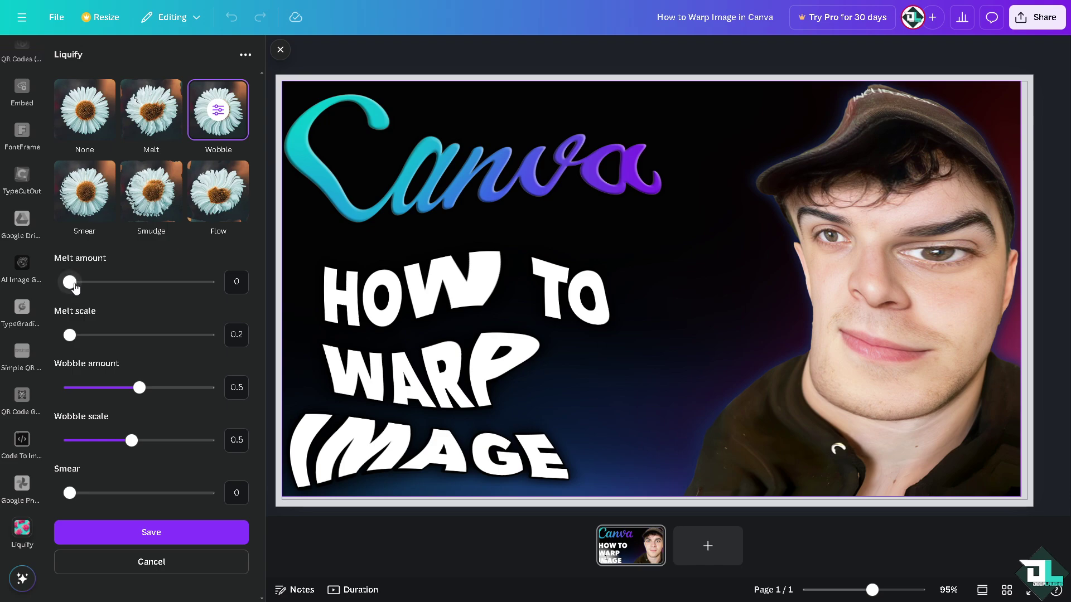
{"action": "left_click_drag", "start_coordinate": [76, 287], "coordinate": [154, 282]}
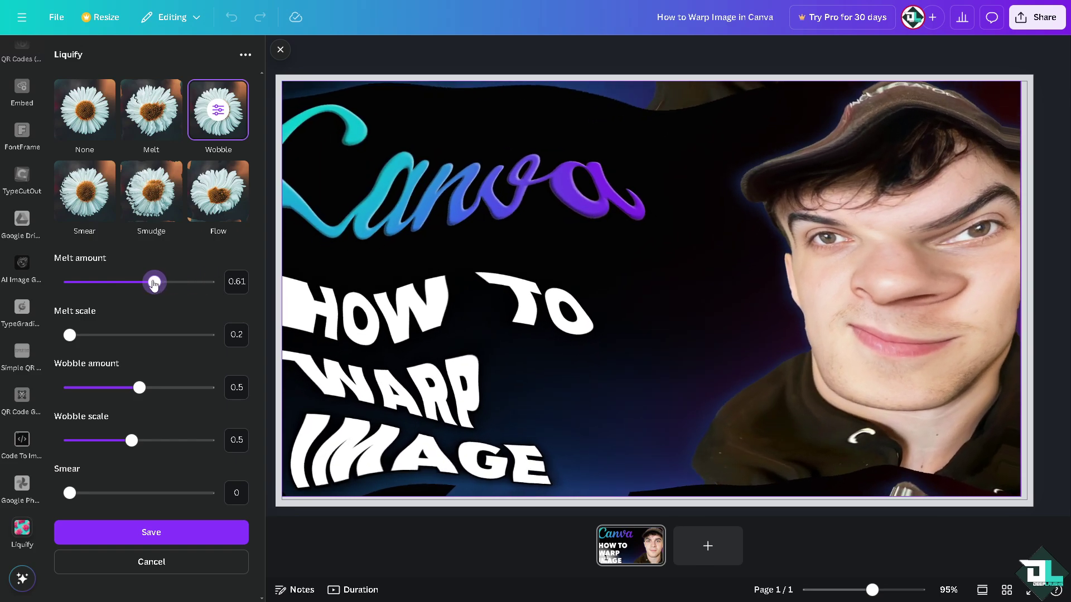
{"action": "left_click_drag", "start_coordinate": [69, 334], "coordinate": [153, 335]}
{"action": "left_click_drag", "start_coordinate": [139, 387], "coordinate": [221, 387]}
{"action": "left_click_drag", "start_coordinate": [132, 440], "coordinate": [209, 441]}
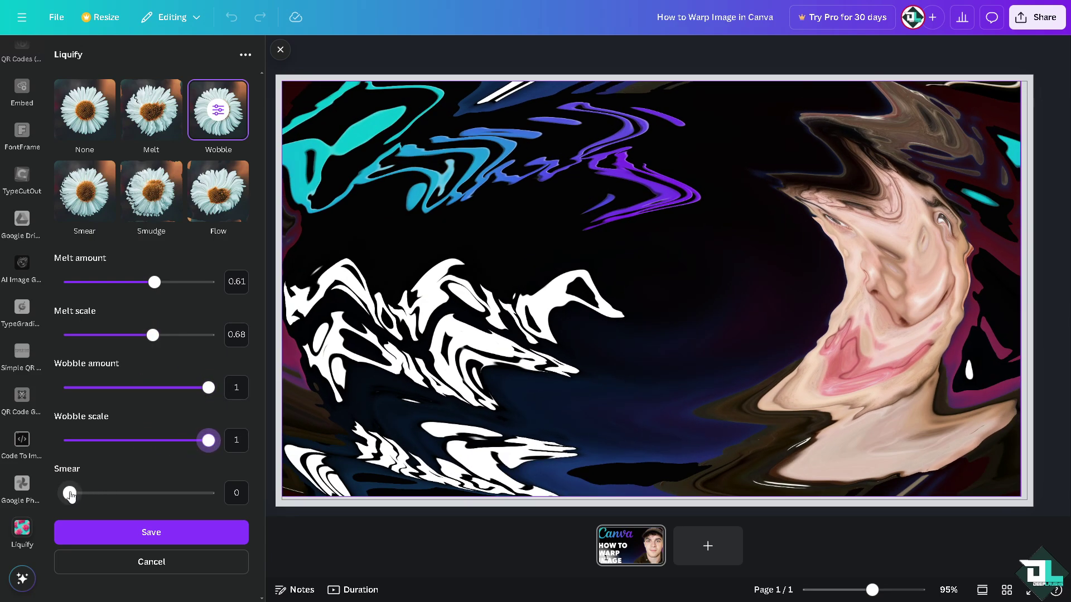
{"action": "mouse_move", "coordinate": [69, 493]}
{"action": "left_mouse_down"}
{"action": "mouse_move", "coordinate": [199, 493]}
{"action": "mouse_move", "coordinate": [69, 493]}
{"action": "left_mouse_up"}
{"action": "left_click_drag", "start_coordinate": [208, 441], "coordinate": [70, 440]}
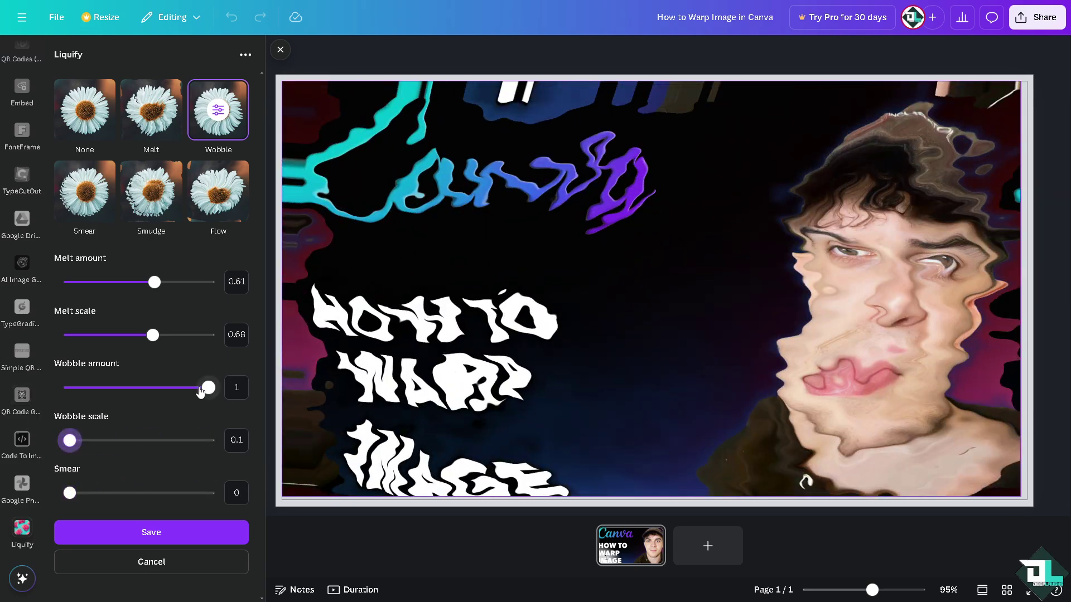
Drop the Liquify sliders toward zero, then try small melt and wobble values.
{"action": "left_click_drag", "start_coordinate": [208, 388], "coordinate": [69, 387]}
{"action": "left_click_drag", "start_coordinate": [153, 334], "coordinate": [69, 334]}
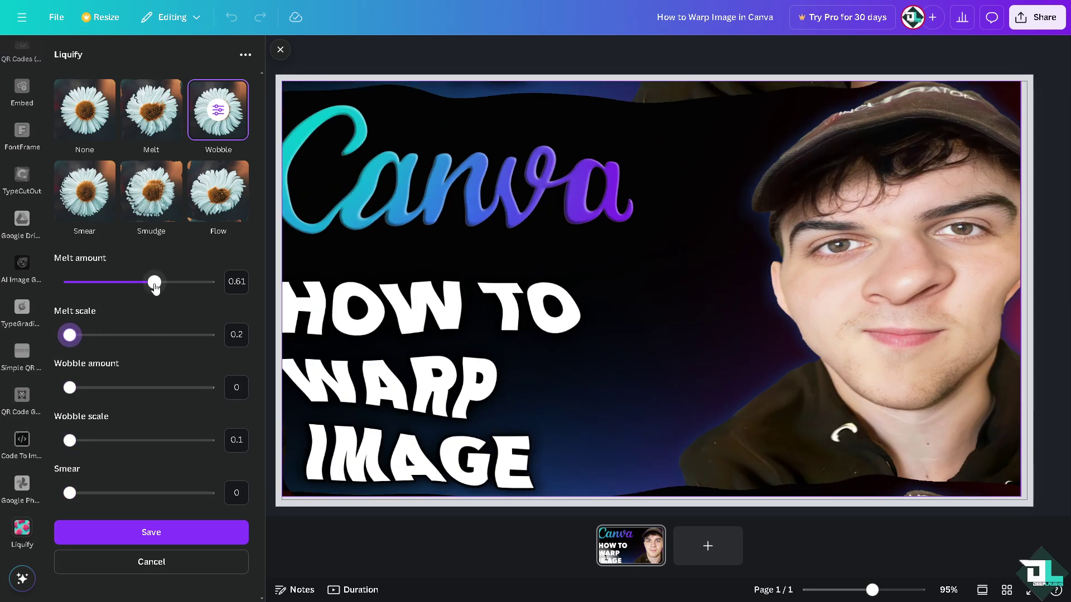
{"action": "left_click_drag", "start_coordinate": [154, 282], "coordinate": [92, 283]}
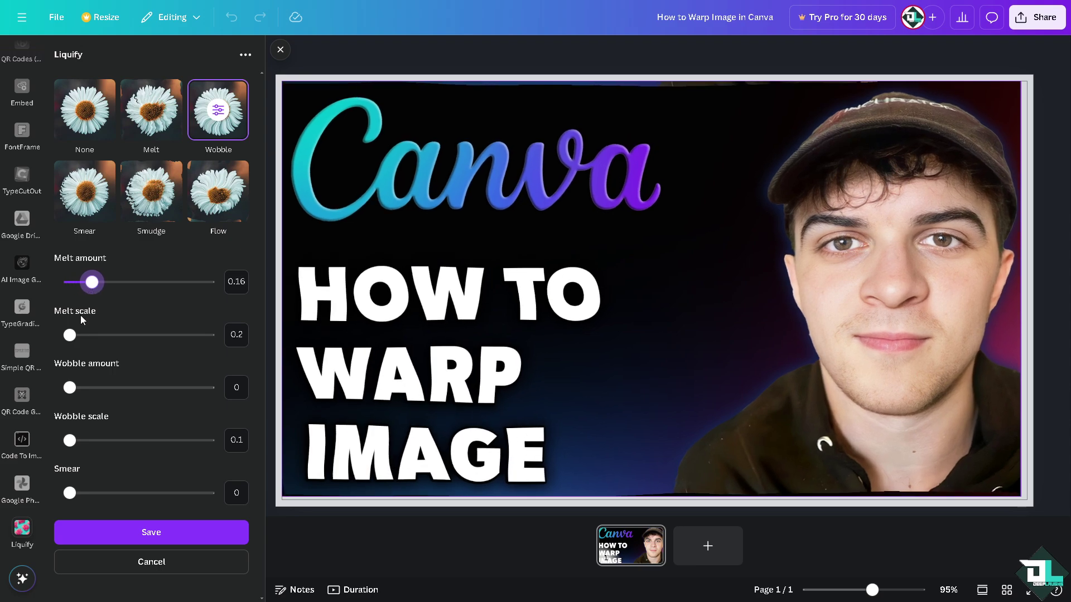
{"action": "left_click_drag", "start_coordinate": [69, 335], "coordinate": [87, 335]}
{"action": "left_click_drag", "start_coordinate": [70, 388], "coordinate": [88, 388]}
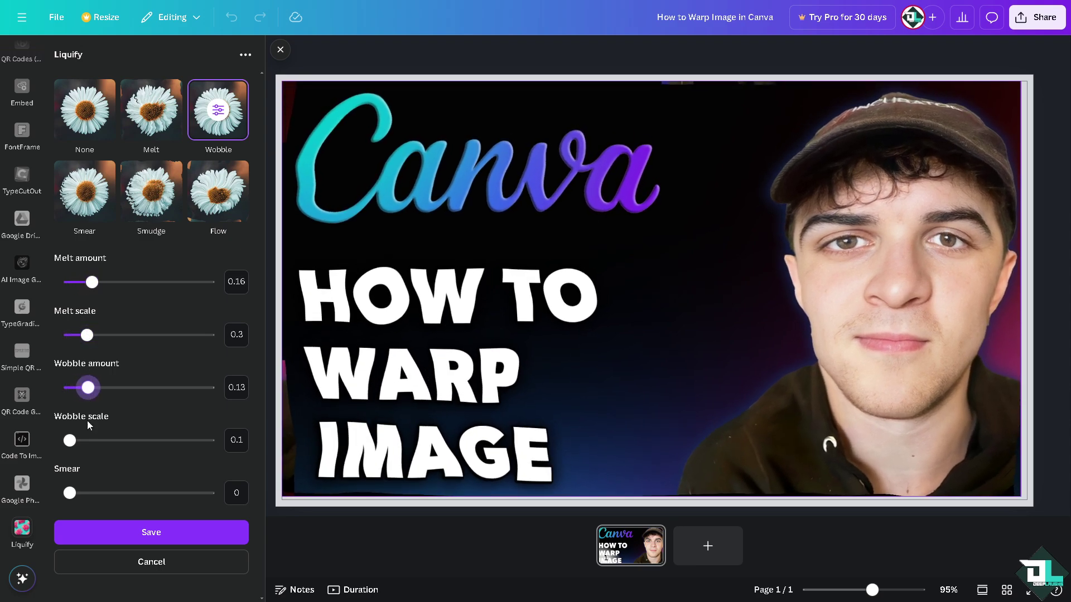
{"action": "left_click_drag", "start_coordinate": [69, 441], "coordinate": [91, 441]}
{"action": "left_click_drag", "start_coordinate": [69, 493], "coordinate": [84, 493]}
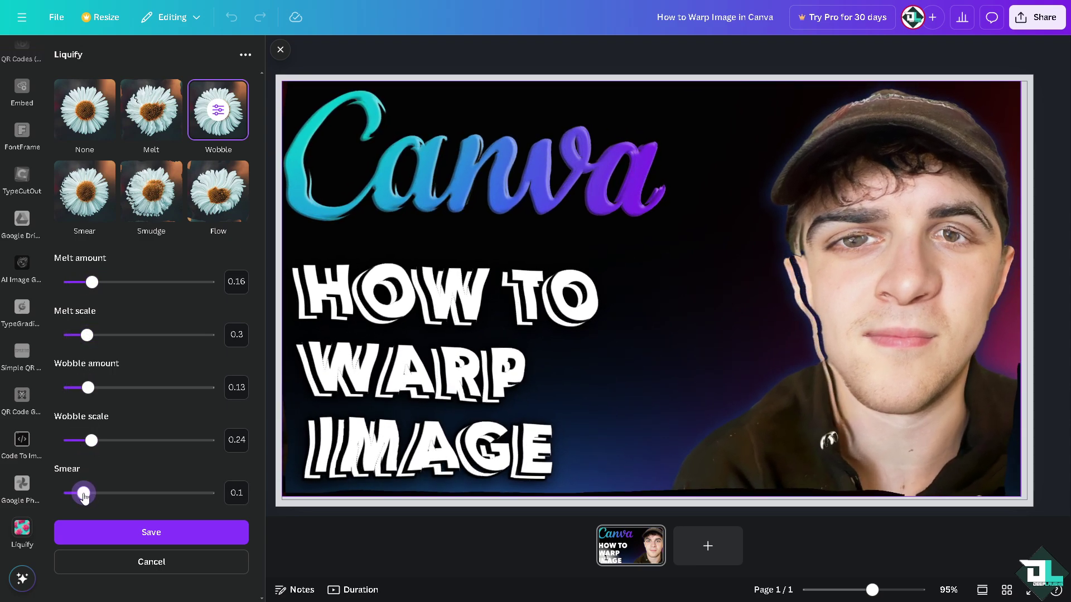
{"action": "left_click_drag", "start_coordinate": [86, 335], "coordinate": [96, 335]}
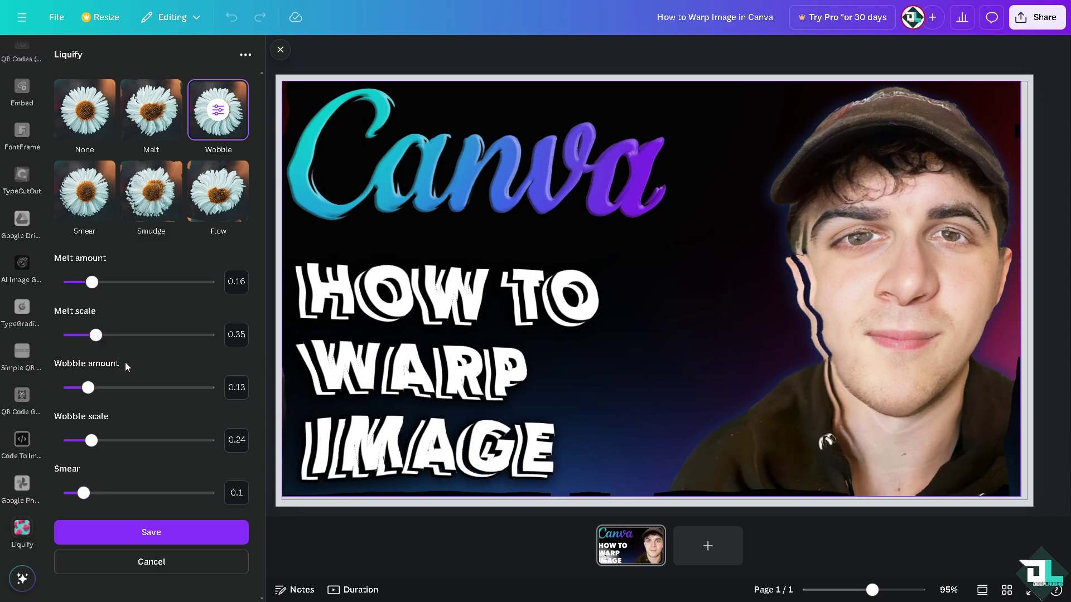
{"action": "left_click_drag", "start_coordinate": [91, 441], "coordinate": [102, 442]}
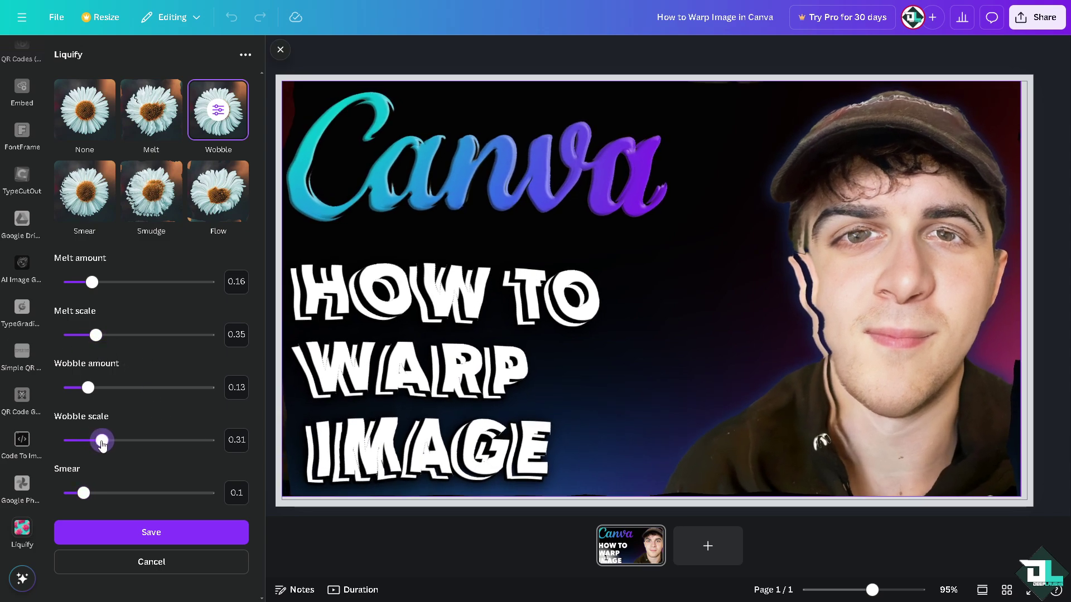
{"action": "left_click_drag", "start_coordinate": [89, 391], "coordinate": [99, 391]}
{"action": "left_click_drag", "start_coordinate": [96, 334], "coordinate": [118, 334]}
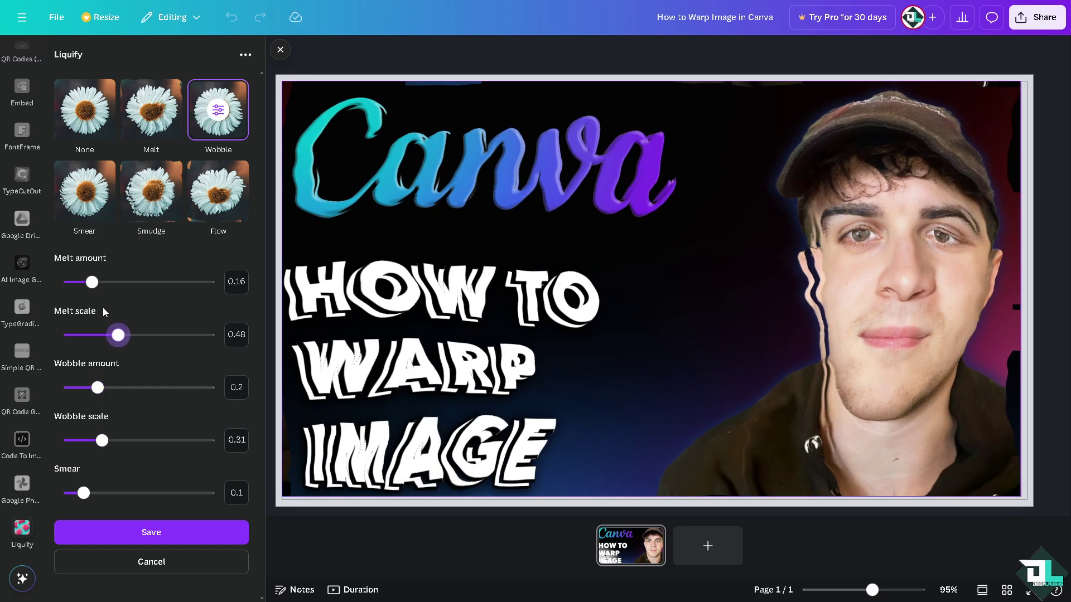
{"action": "left_click_drag", "start_coordinate": [92, 281], "coordinate": [110, 282]}
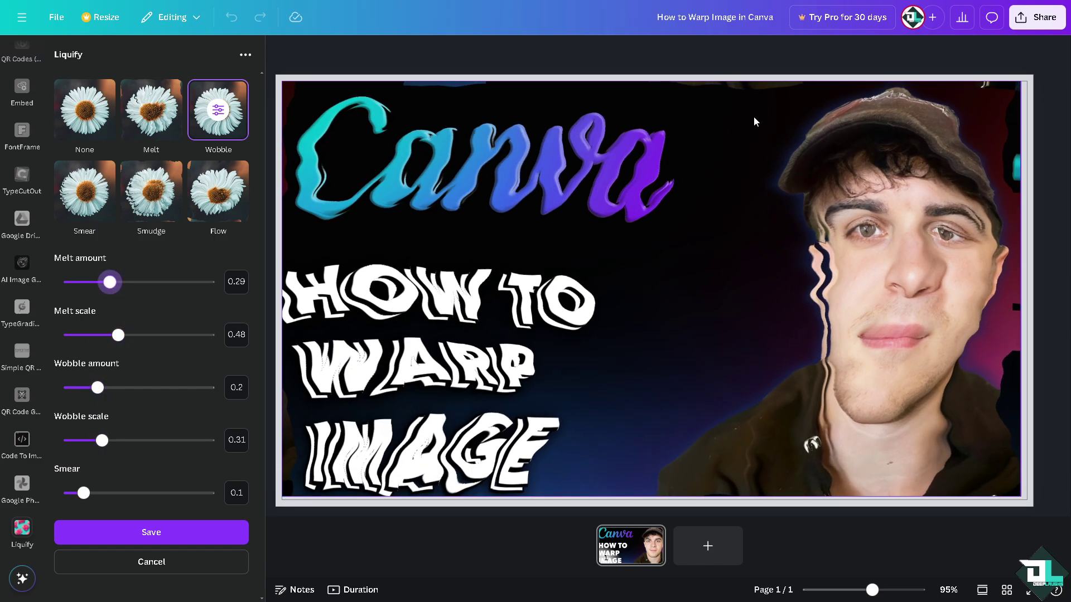
Discard the slider tweaks, undo and redo the resize, and reapply the default Wobble preset.
{"action": "key", "text": "Escape"}
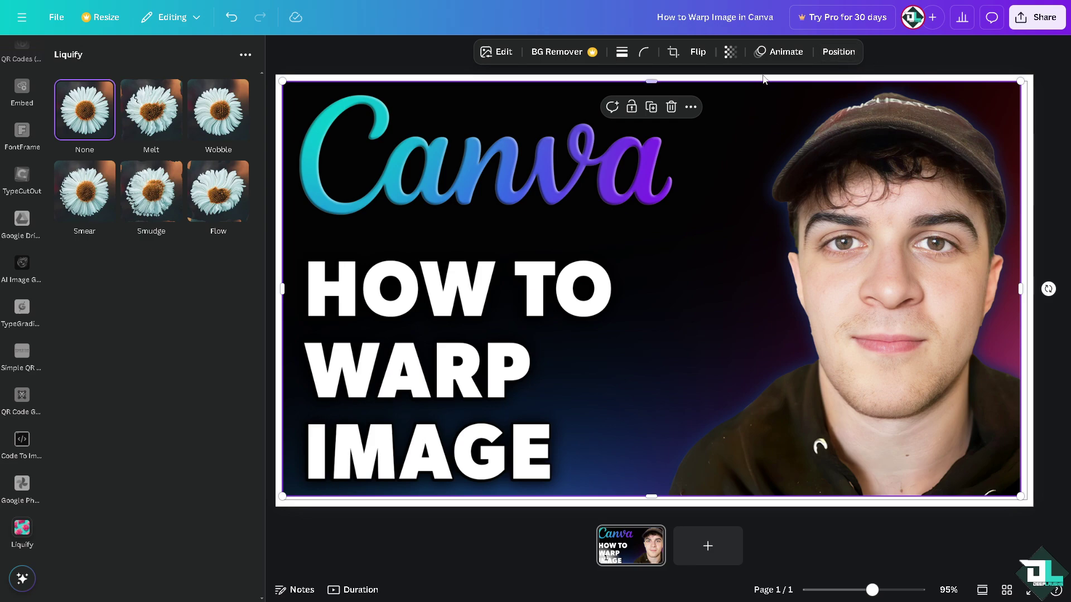
{"action": "left_click", "coordinate": [232, 18]}
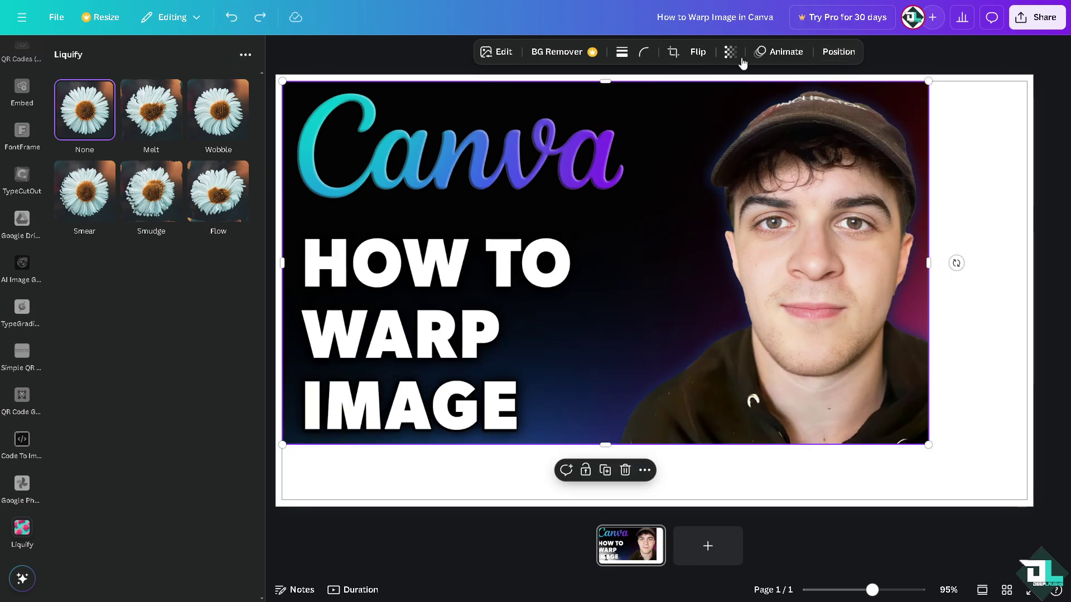
{"action": "left_click", "coordinate": [260, 17]}
{"action": "left_click", "coordinate": [218, 109]}
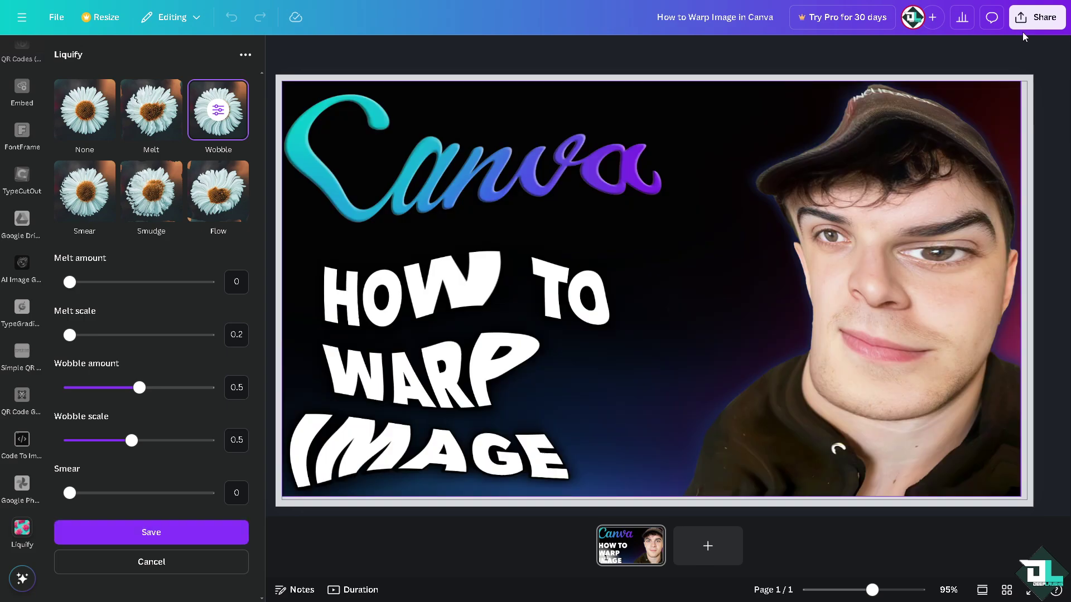
Check the Download file types in the Share menu, keeping PNG.
{"action": "left_click", "coordinate": [1032, 20]}
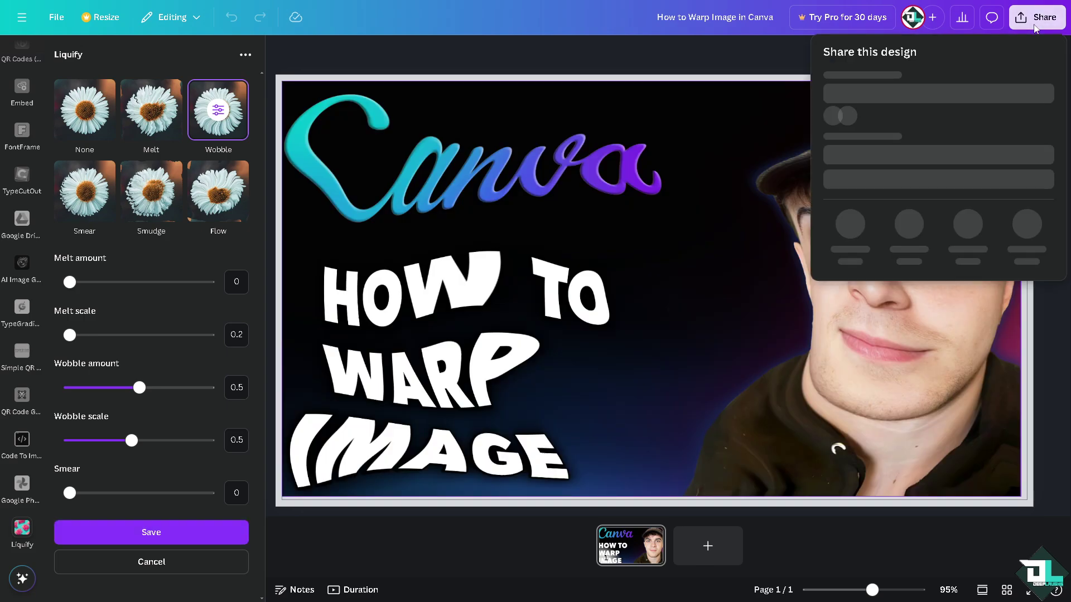
{"action": "left_click", "coordinate": [850, 264]}
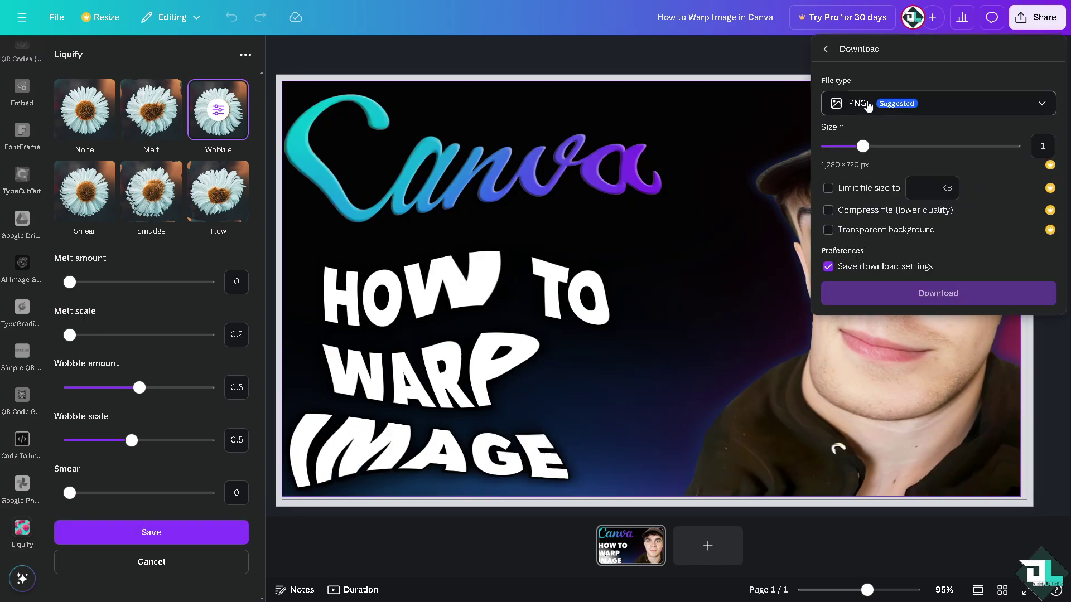
{"action": "left_click", "coordinate": [869, 105]}
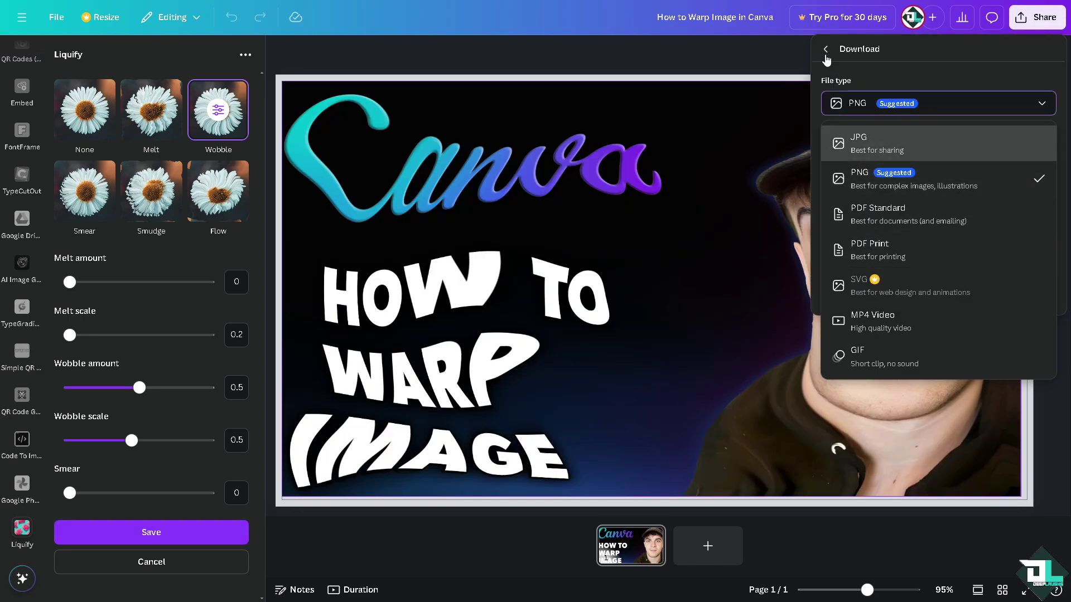
{"action": "left_click", "coordinate": [826, 57]}
{"action": "left_click", "coordinate": [825, 54]}
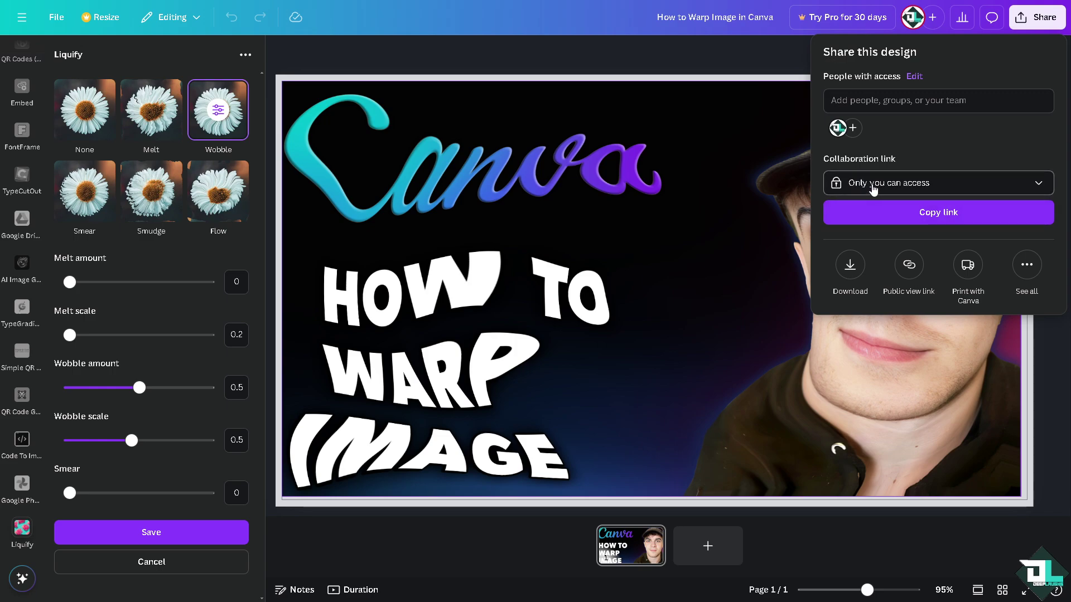
Set the collaboration link to Anyone with the link, copy it, and view full screen.
{"action": "left_click", "coordinate": [874, 189]}
{"action": "left_click", "coordinate": [876, 269]}
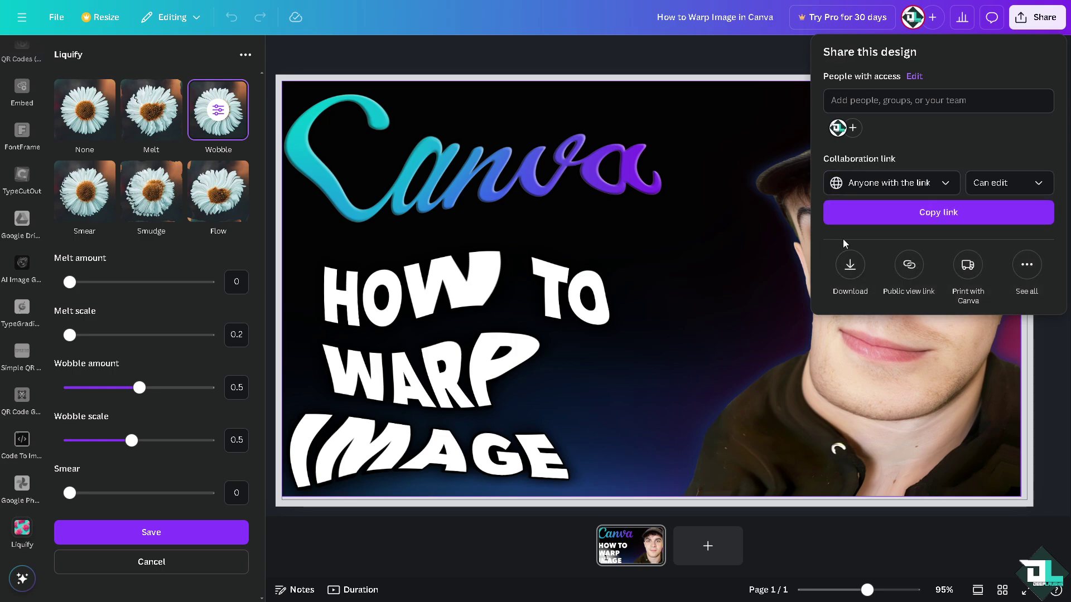
{"action": "left_click", "coordinate": [865, 219]}
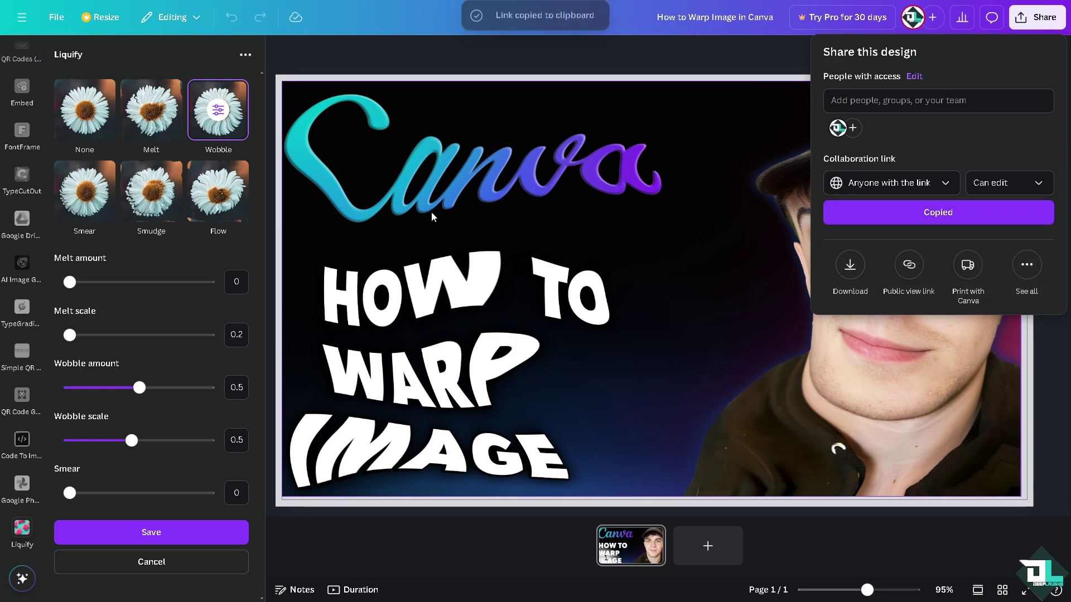
{"action": "left_click", "coordinate": [574, 109]}
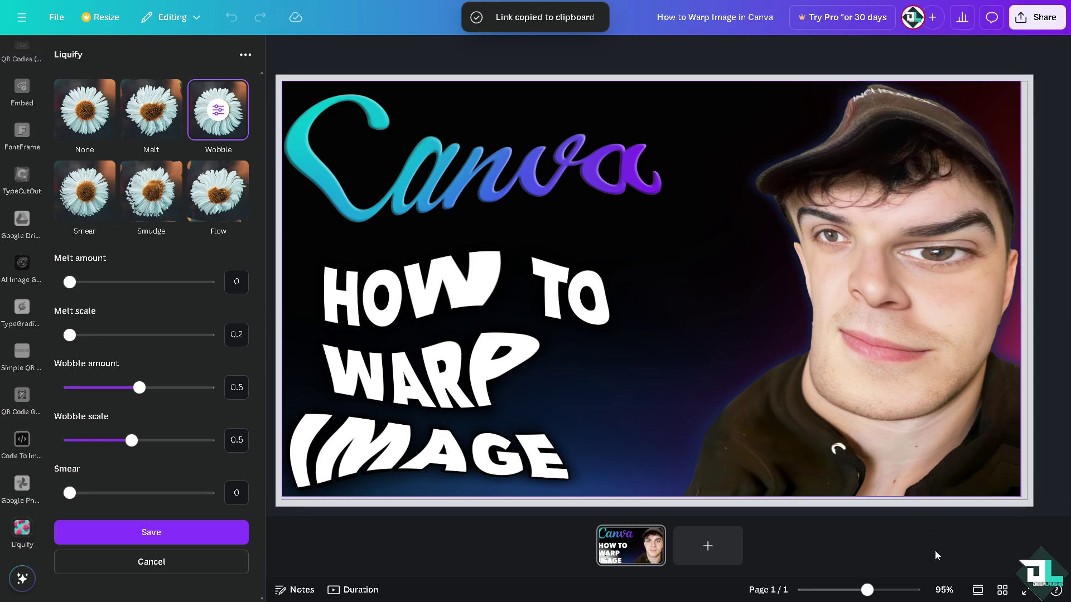
{"action": "left_click", "coordinate": [1025, 589]}
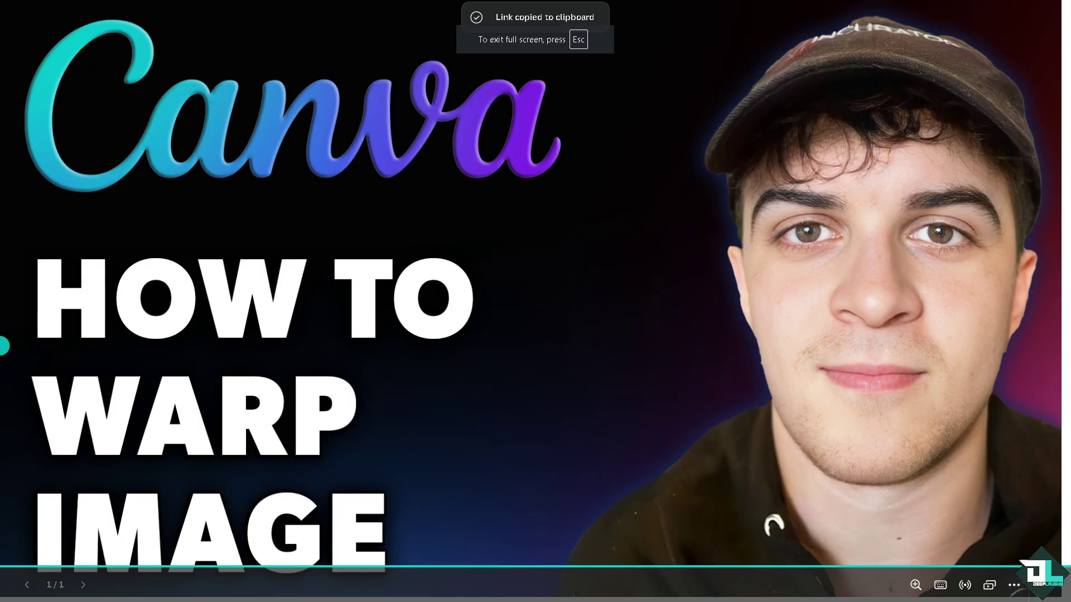